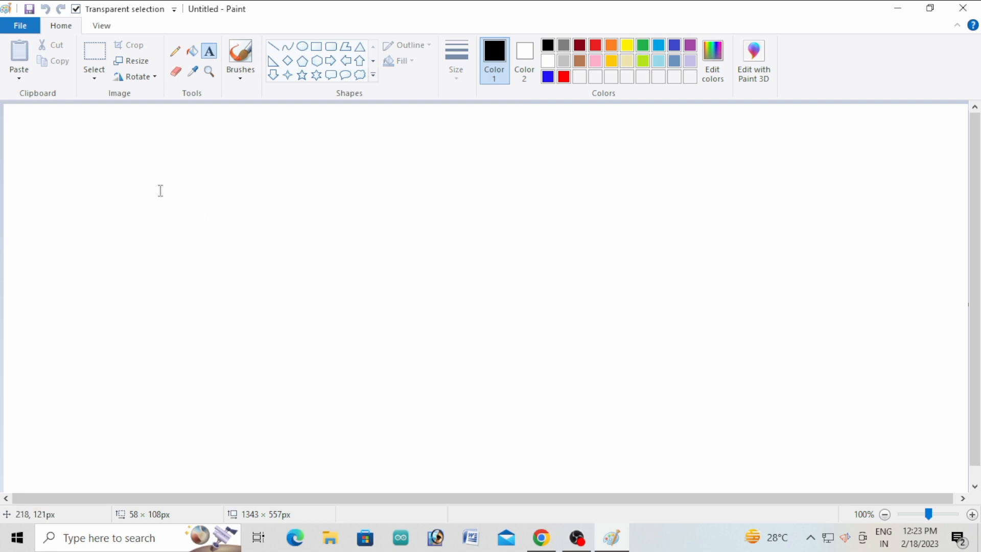
Step: Add a large letter B in 310-point bold italic Arial Black and fill it with red
left_click_drag(160, 190, 393, 372)
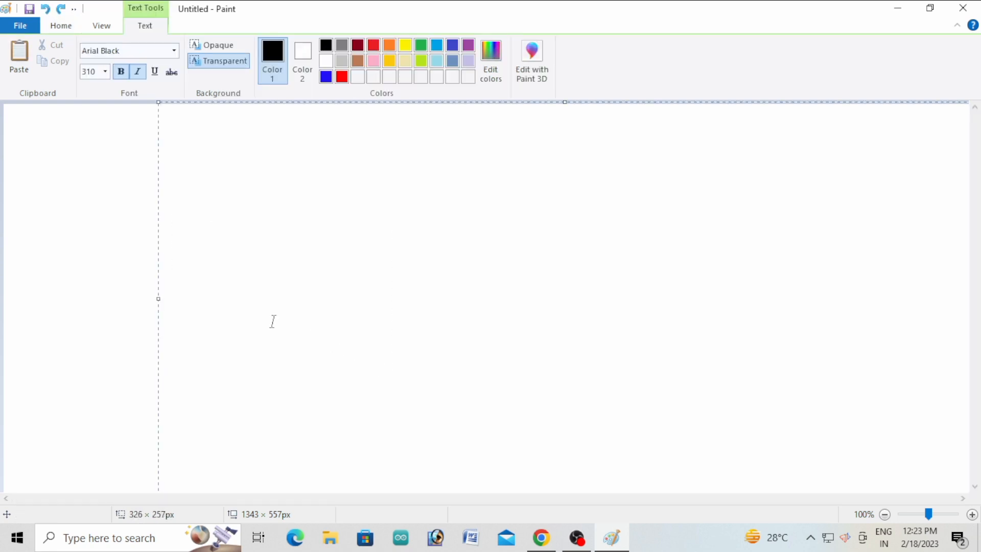
type("B")
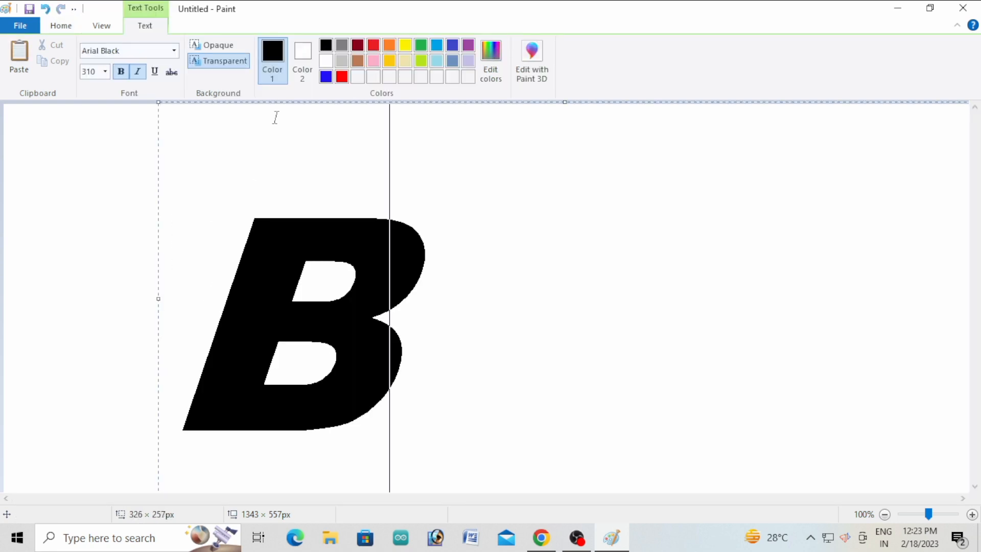
left_click(341, 76)
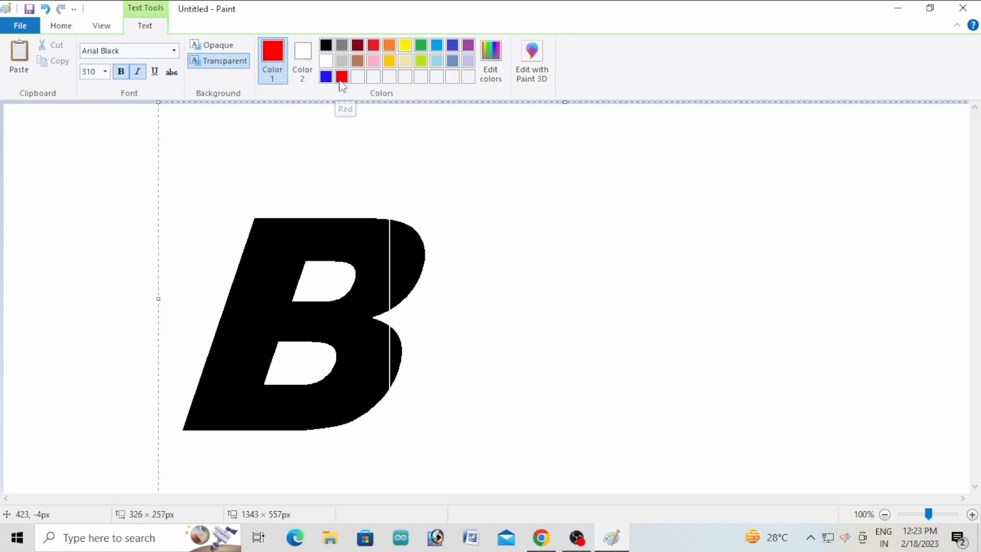
left_click(44, 217)
left_click(193, 51)
left_click(278, 231)
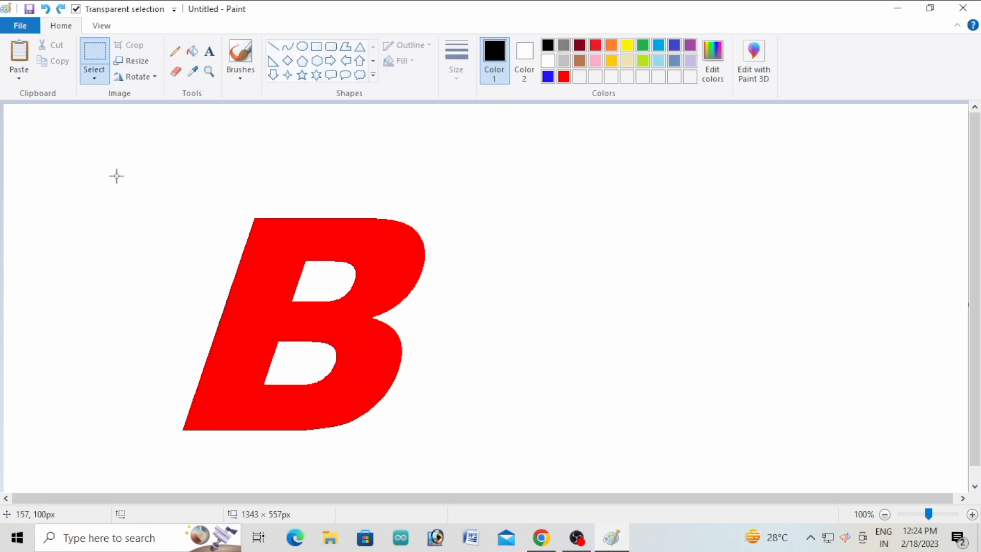
Step: Copy the red B and place the duplicate beside the original, toward the canvas's right half
left_click_drag(121, 166, 462, 473)
right_click(307, 238)
left_click(342, 263)
left_click(527, 261)
right_click(673, 207)
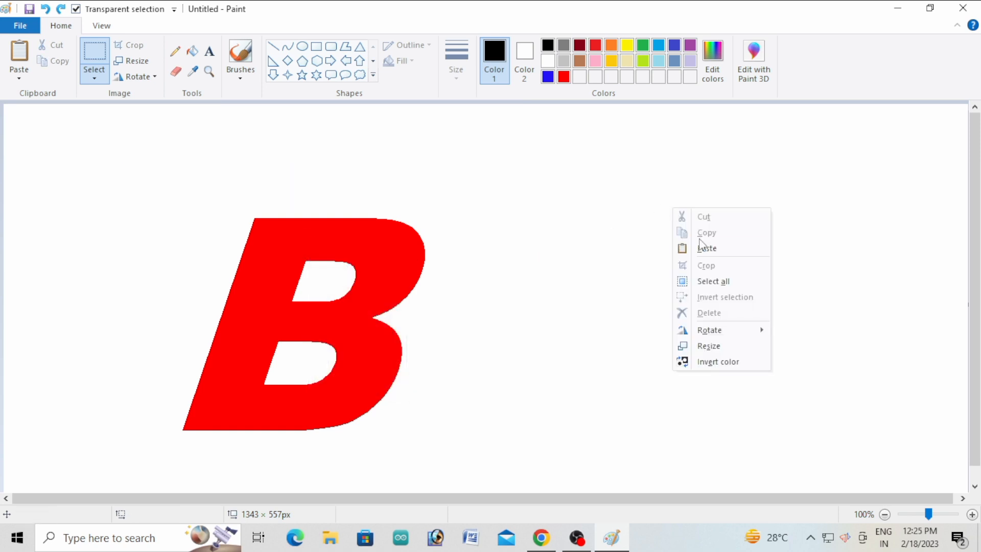
left_click(707, 248)
left_click_drag(60, 228, 500, 259)
left_click(203, 164)
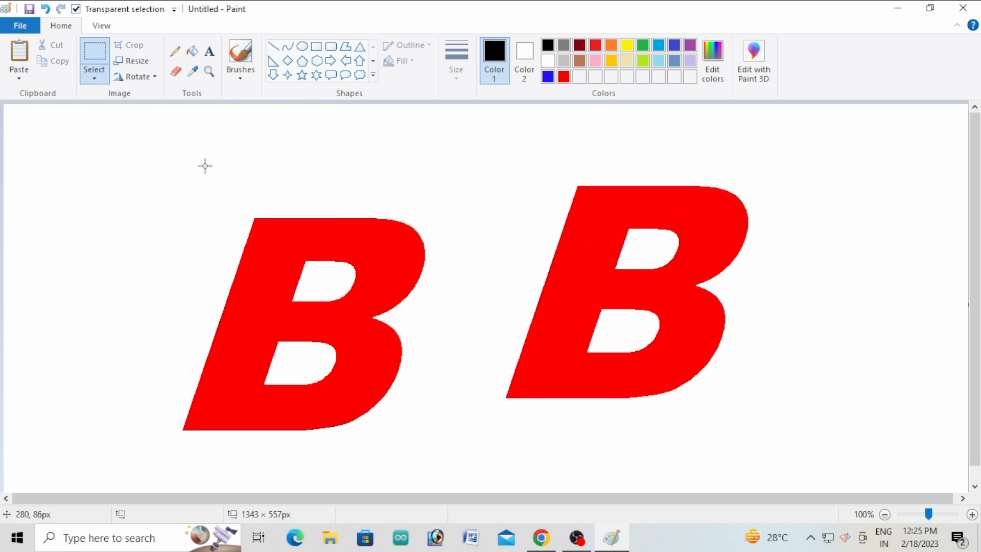
Step: Fill the duplicate B with black and move the red B over it, offset slightly up and to the left
left_click(191, 51)
left_click(587, 230)
left_click(90, 53)
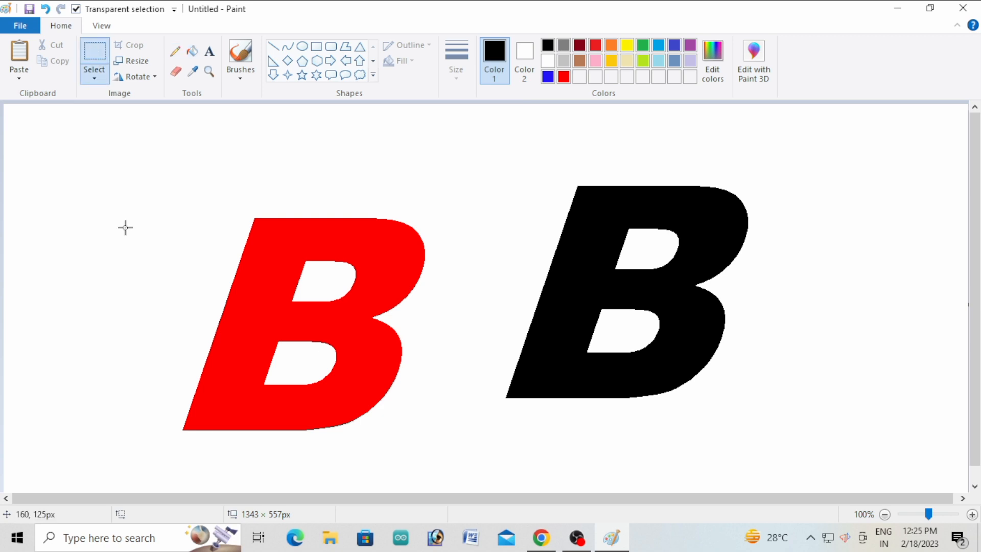
left_click_drag(136, 181, 442, 462)
left_click_drag(318, 314, 618, 278)
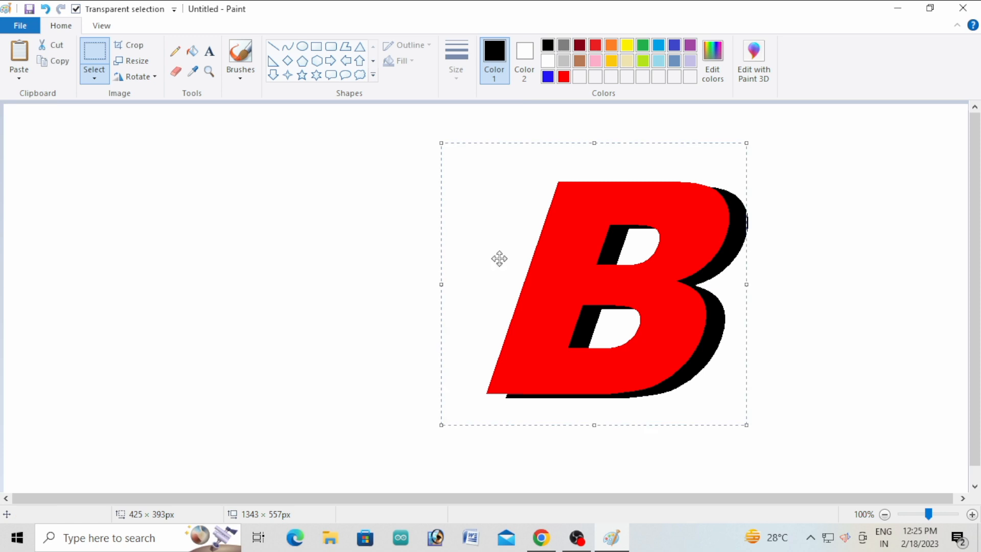
left_click(370, 274)
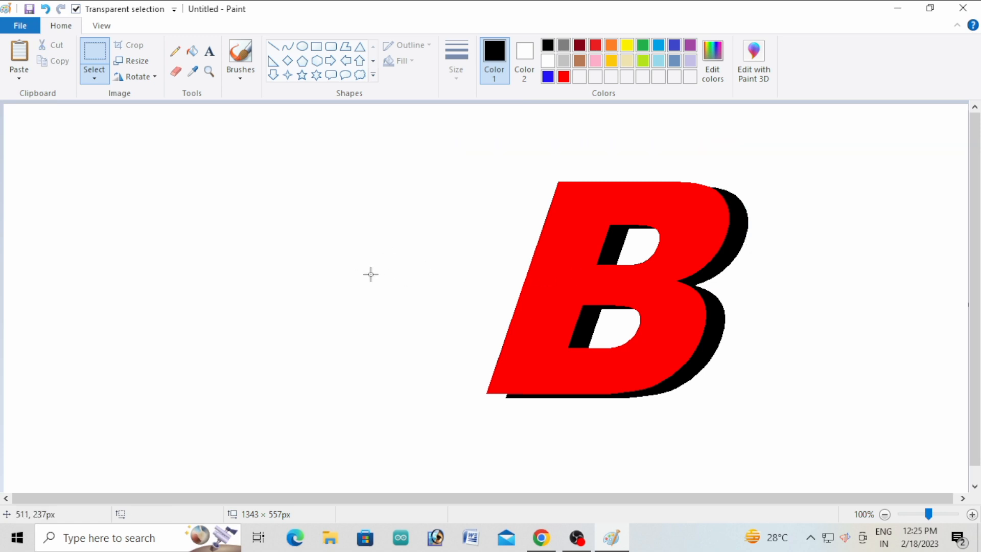
Step: Paste another red B and move the red-and-black pair over it, offset slightly up and to the left
right_click(150, 200)
left_click(183, 225)
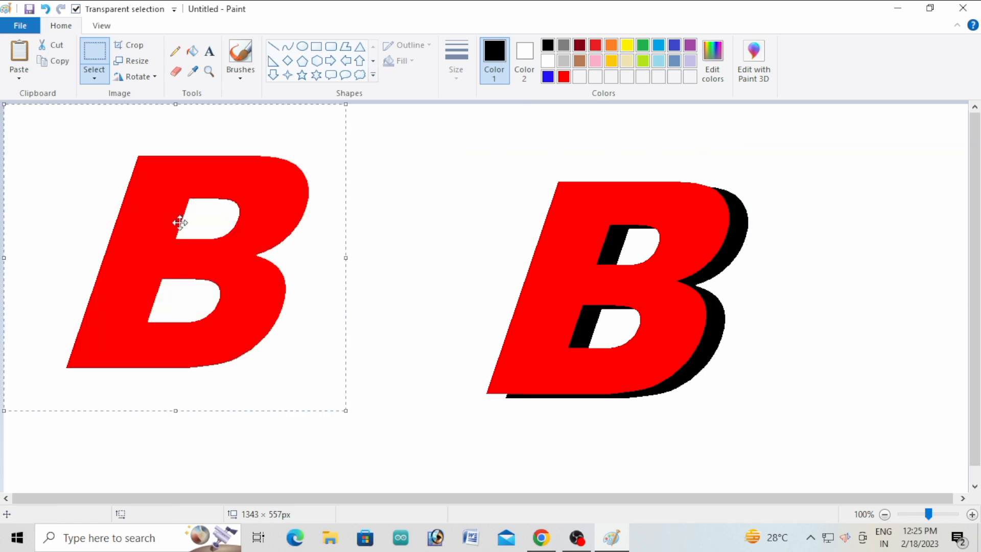
left_click(426, 197)
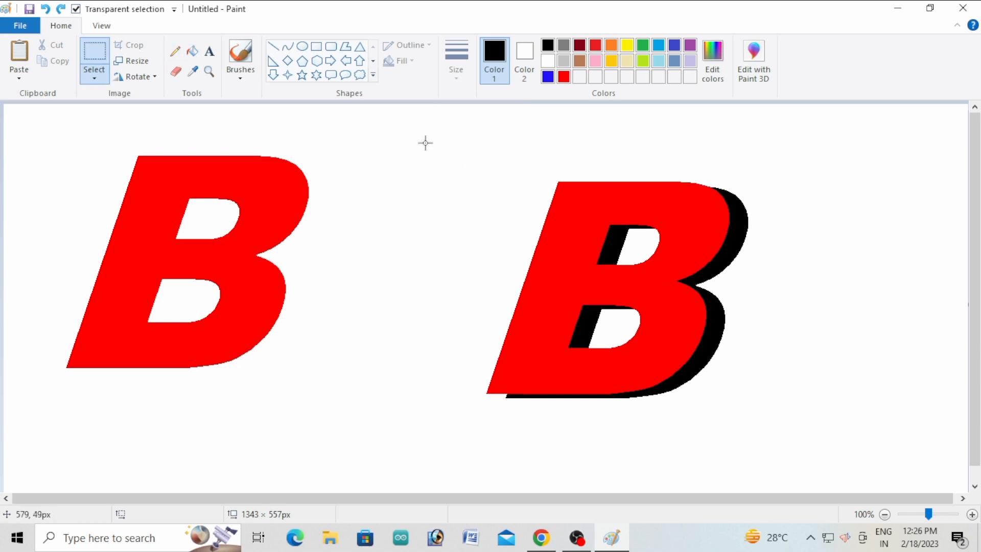
left_click_drag(406, 127, 810, 477)
mouse_move(678, 298)
left_mouse_down()
mouse_move(287, 290)
mouse_move(220, 264)
left_mouse_up()
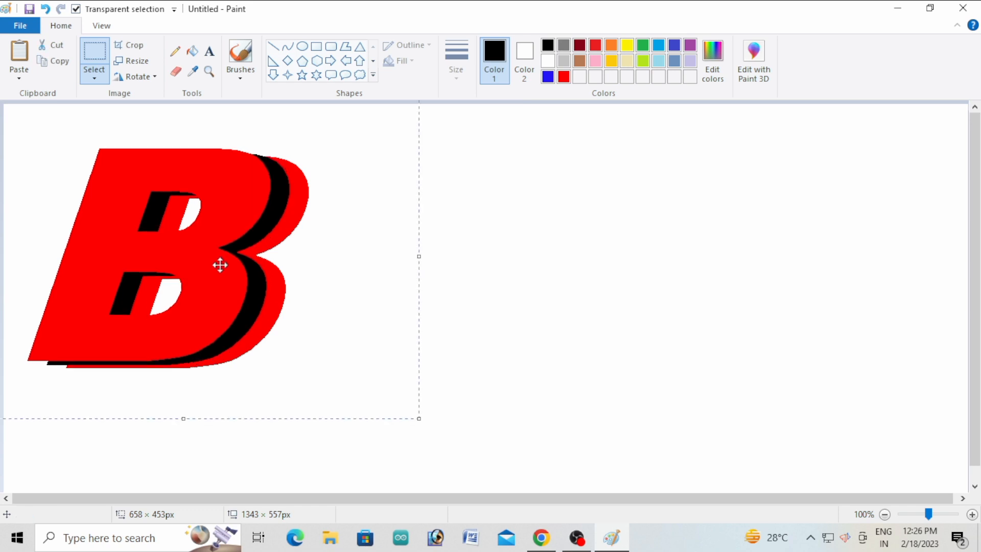
left_click(479, 313)
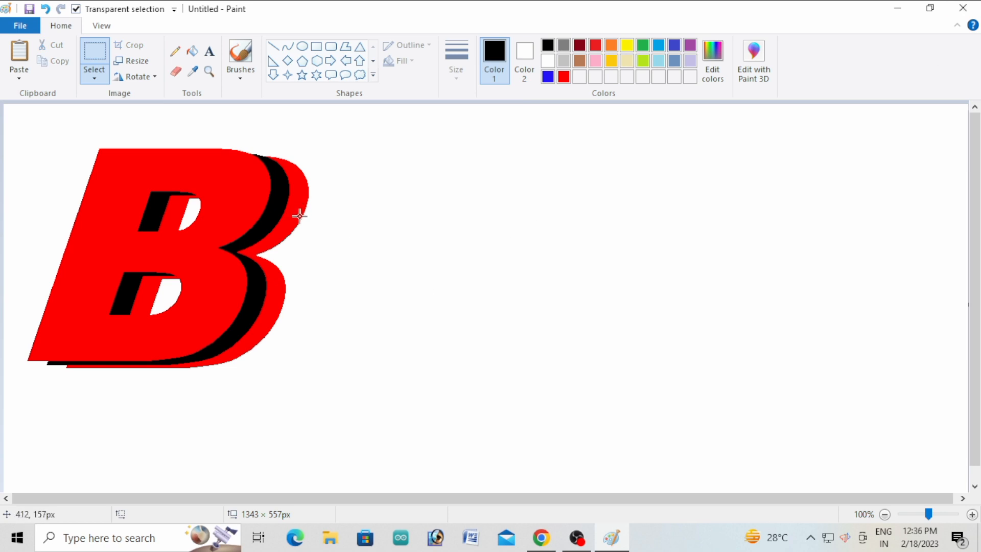
left_click(548, 61)
left_click(192, 51)
left_click(284, 184)
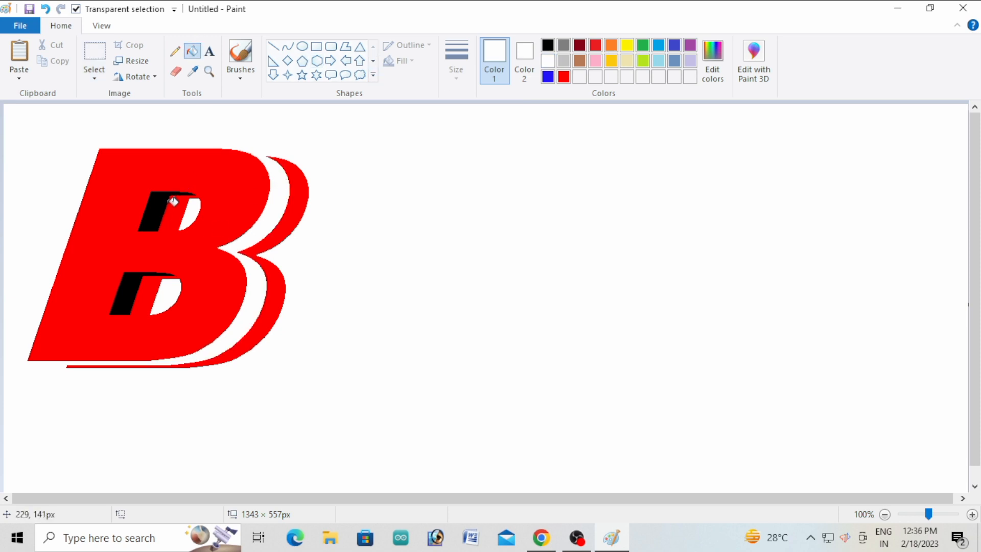
left_click(164, 216)
left_click(563, 77)
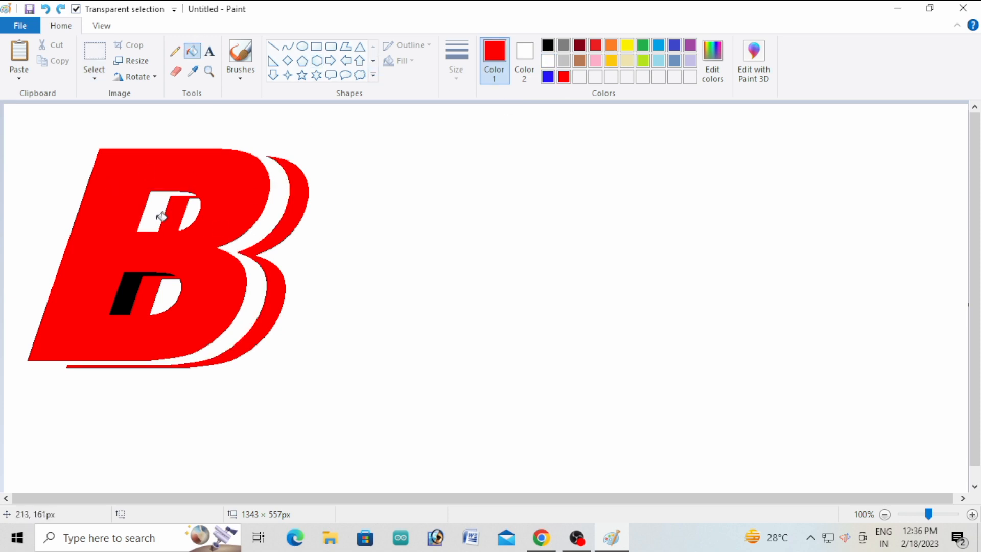
key("ctrl+z")
key("ctrl+z")
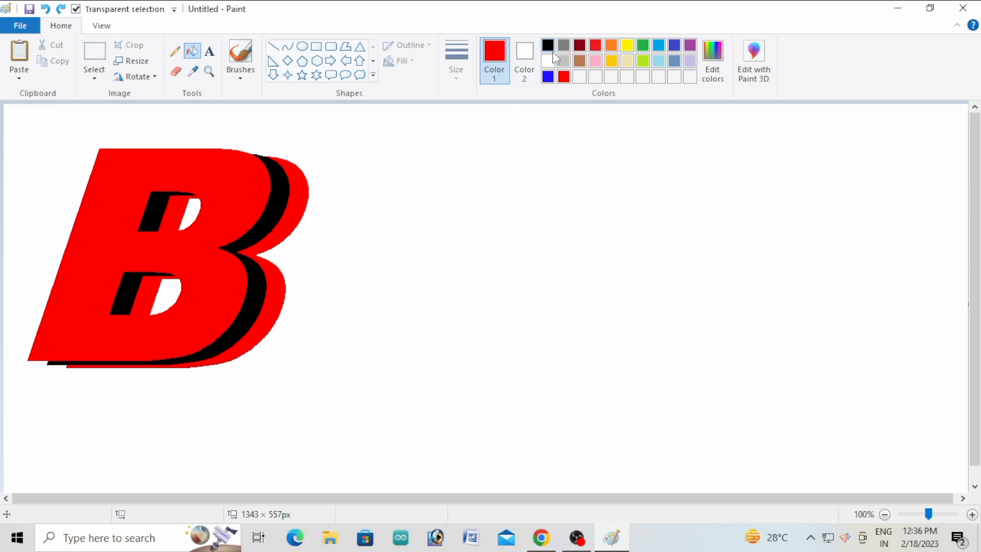
Step: Fill both inner openings of the layered B with red and the black band along its right side with white
left_click(167, 201)
left_click(189, 212)
left_click(153, 287)
left_click(164, 291)
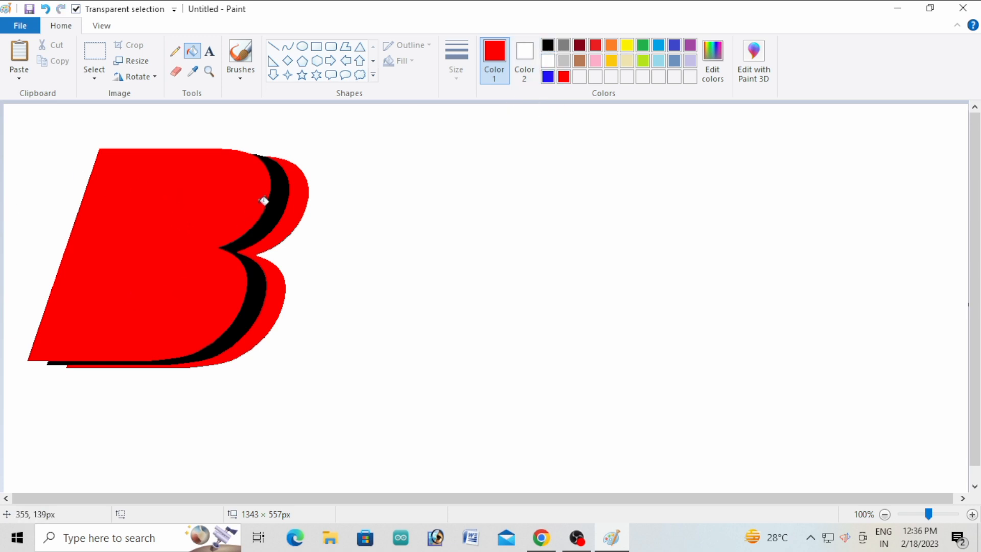
left_click(548, 60)
left_click(276, 174)
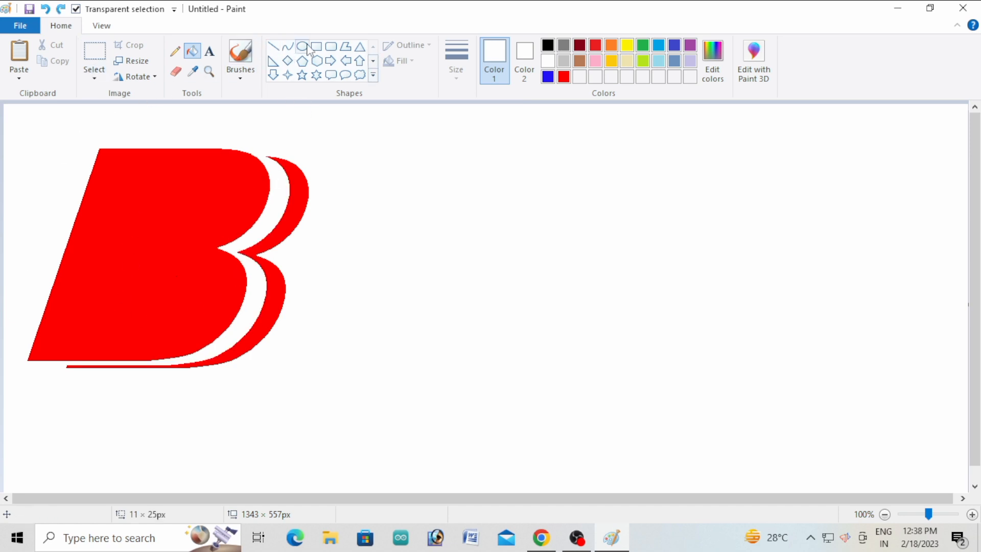
Step: Draw a white-outlined ellipse about 92 × 124 px over the lower-left corner of the B
left_click(302, 46)
left_click_drag(21, 315, 83, 409)
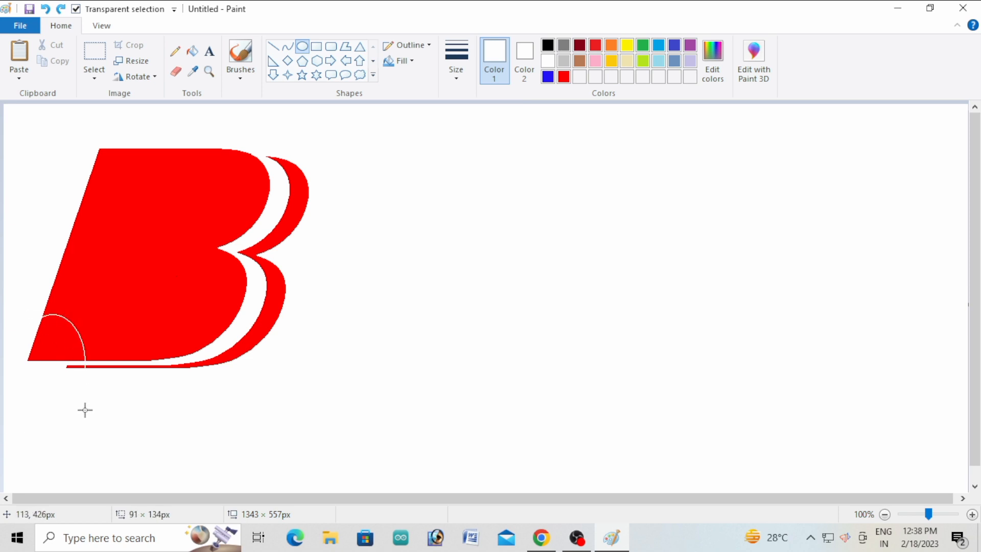
left_click_drag(22, 362, 8, 362)
left_click_drag(83, 365, 73, 369)
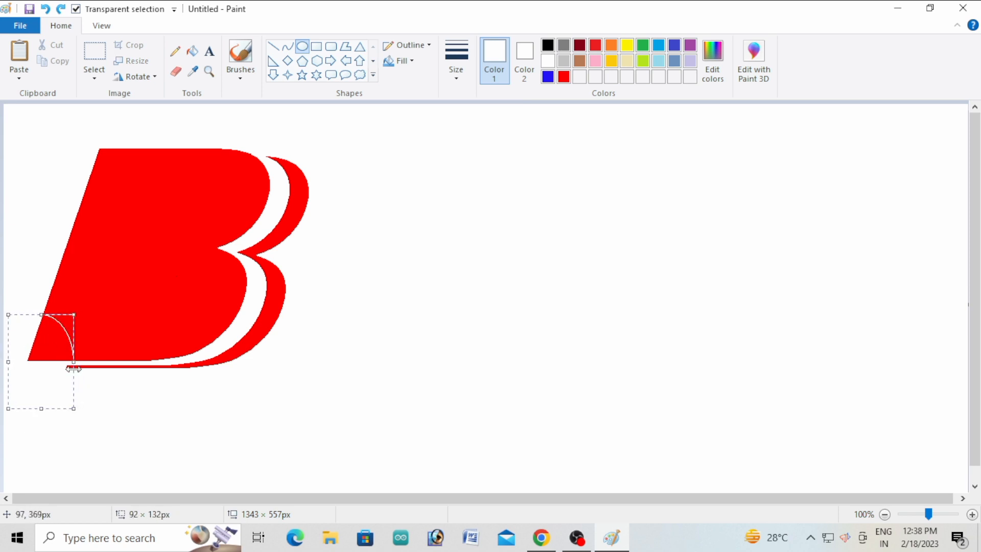
left_click_drag(41, 314, 44, 341)
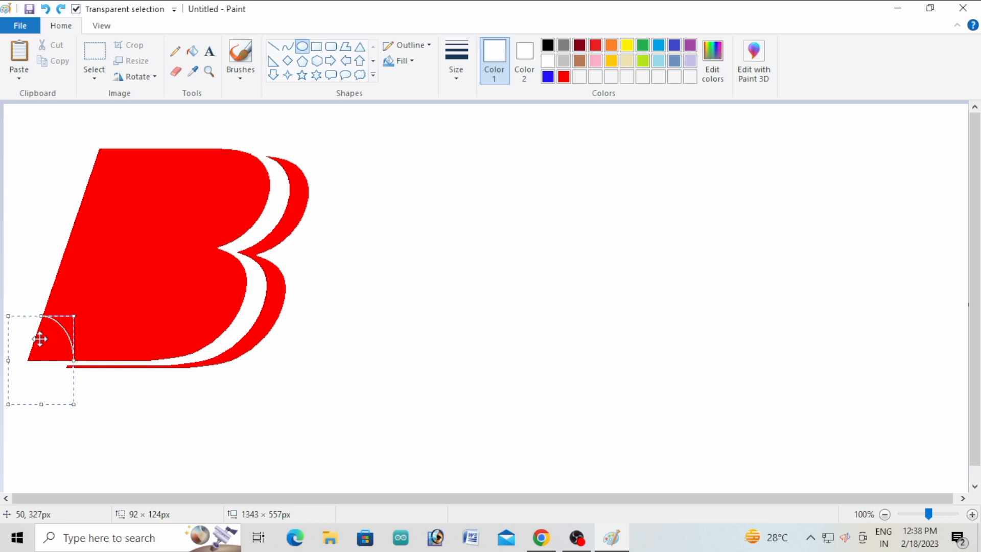
Step: Fill the red areas enclosed by the ellipse with white to cut away the B's lower-left corner
left_click(192, 51)
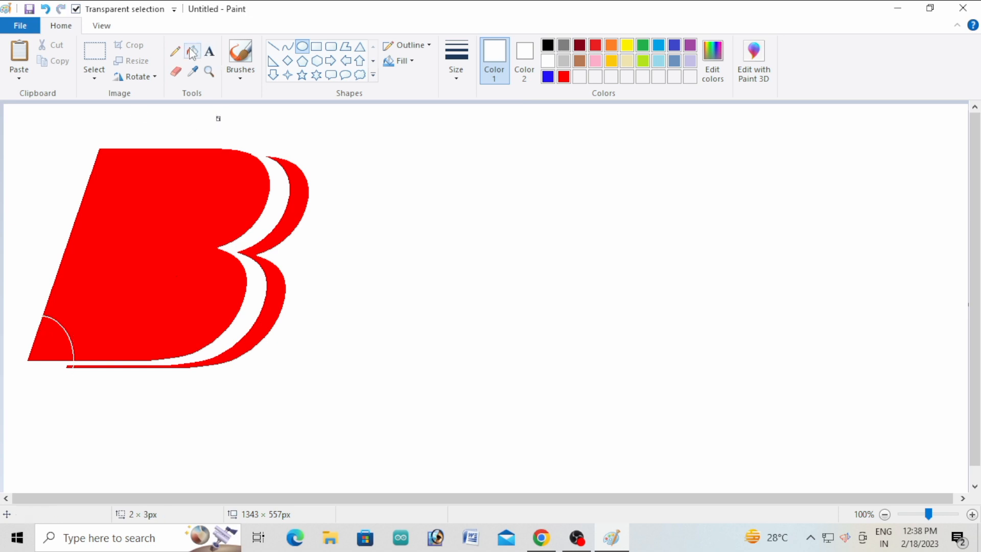
left_click(65, 359)
left_click(70, 367)
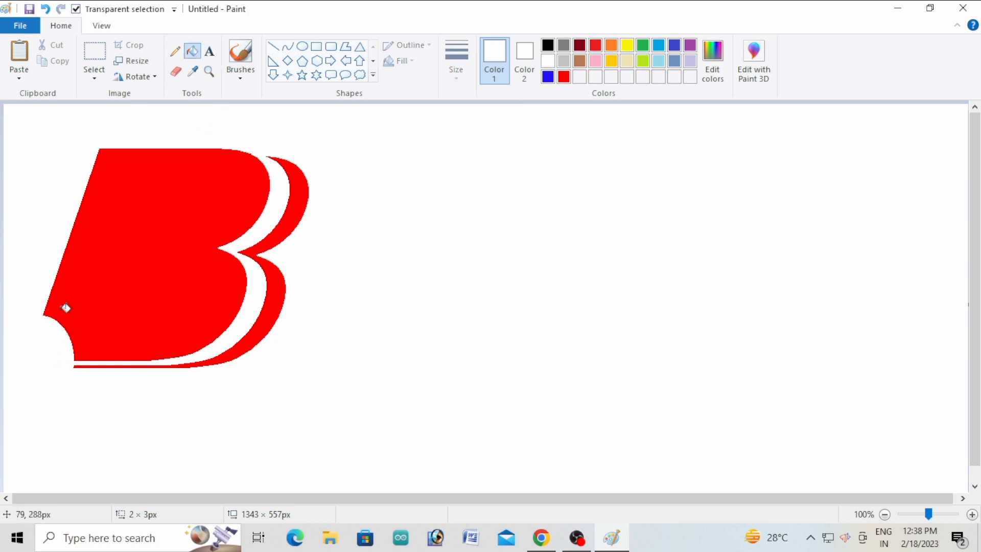
Step: Using the second-thinnest line, draw white rays fanning from the corner cutout across the B, ending above the lower lobe
left_click(273, 46)
left_click(456, 60)
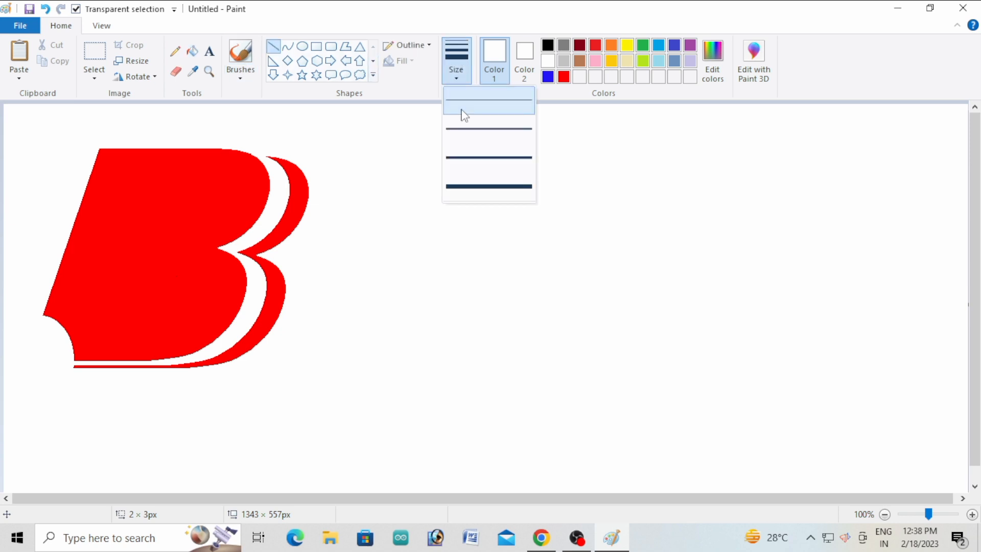
left_click(465, 128)
mouse_move(47, 315)
left_mouse_down()
mouse_move(136, 208)
mouse_move(151, 163)
mouse_move(132, 157)
left_mouse_up()
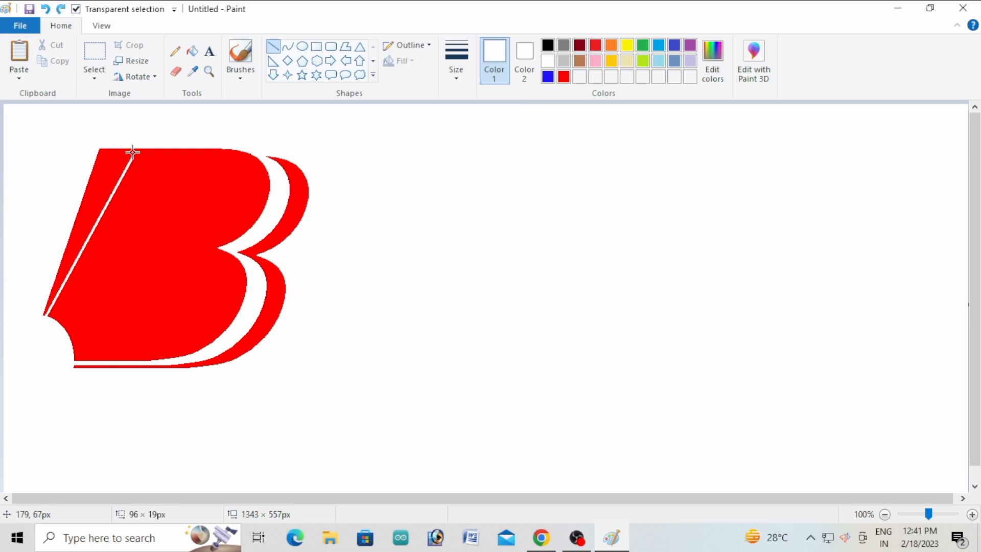
mouse_move(132, 158)
left_mouse_down()
mouse_move(43, 342)
mouse_move(176, 160)
mouse_move(151, 165)
mouse_move(165, 174)
mouse_move(180, 159)
mouse_move(103, 289)
mouse_move(57, 335)
mouse_move(136, 256)
mouse_move(250, 170)
mouse_move(206, 234)
mouse_move(54, 351)
mouse_move(191, 256)
mouse_move(222, 262)
left_mouse_up()
key("ctrl+z")
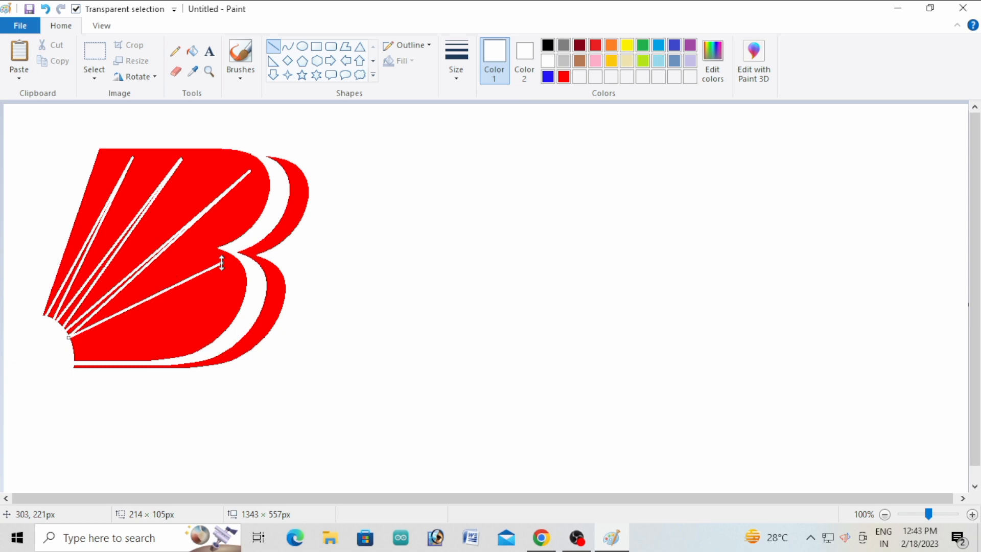
left_click_drag(220, 263, 225, 267)
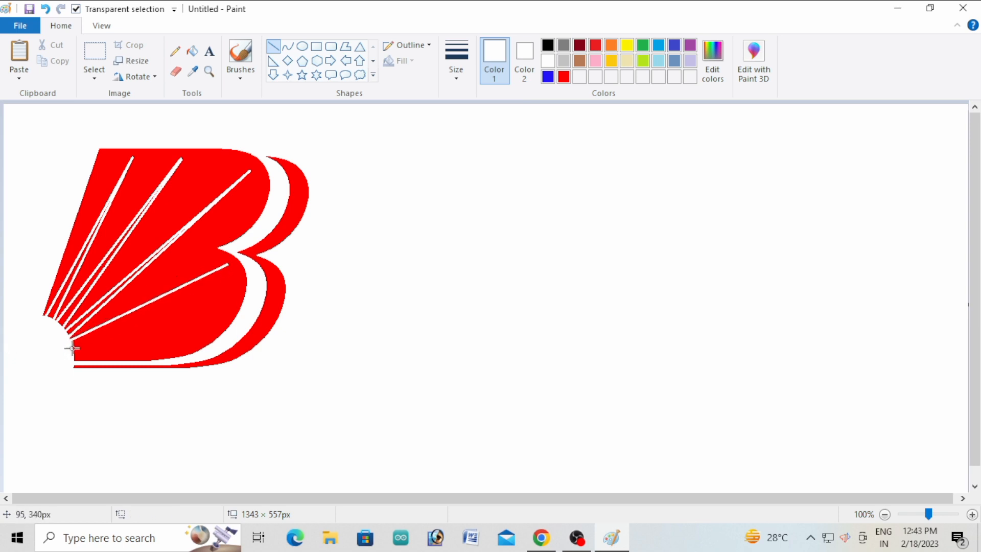
Step: Draw a second white line from the cutout to the tip of the lowest ray, forming a narrow wedge
left_click_drag(70, 348, 227, 265)
left_click(10, 360)
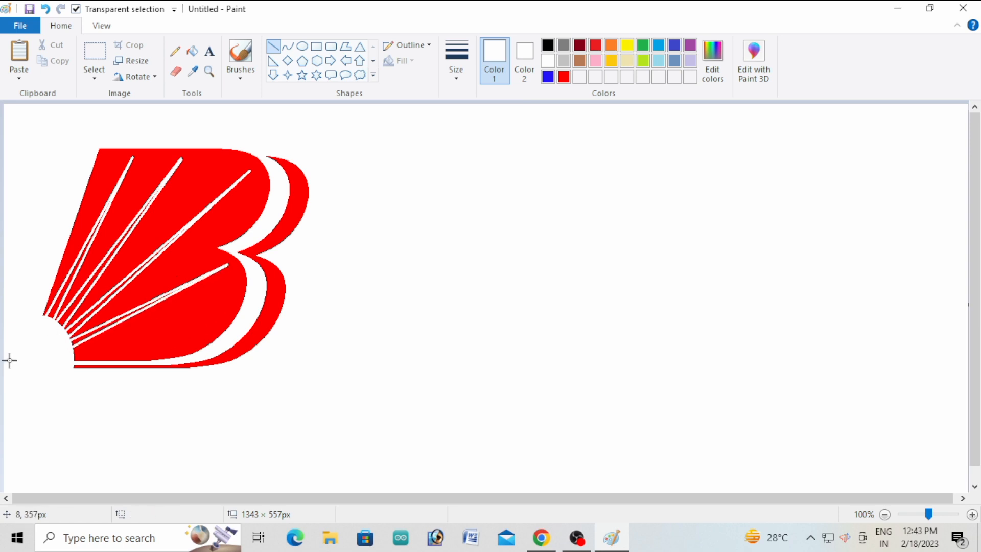
left_click_drag(67, 347, 225, 265)
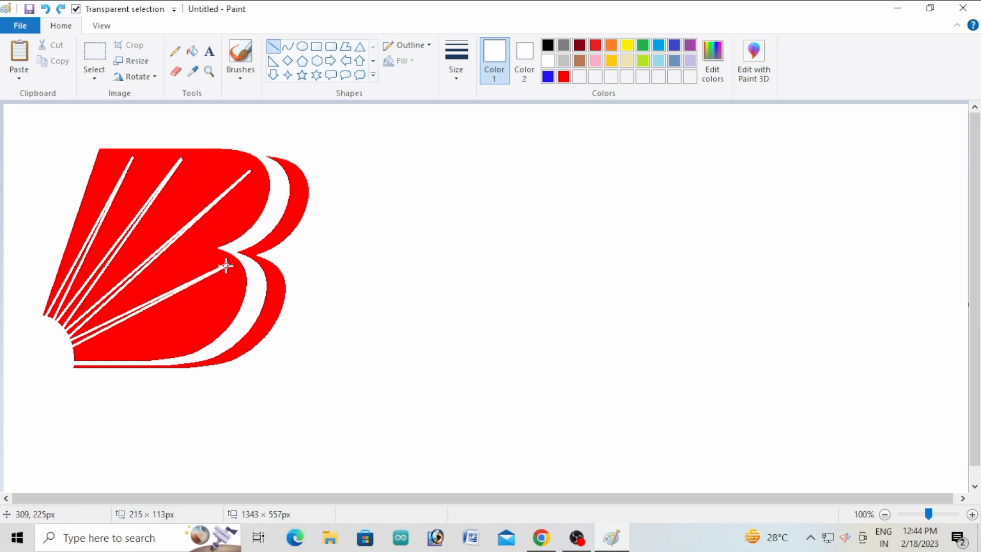
left_click(16, 365)
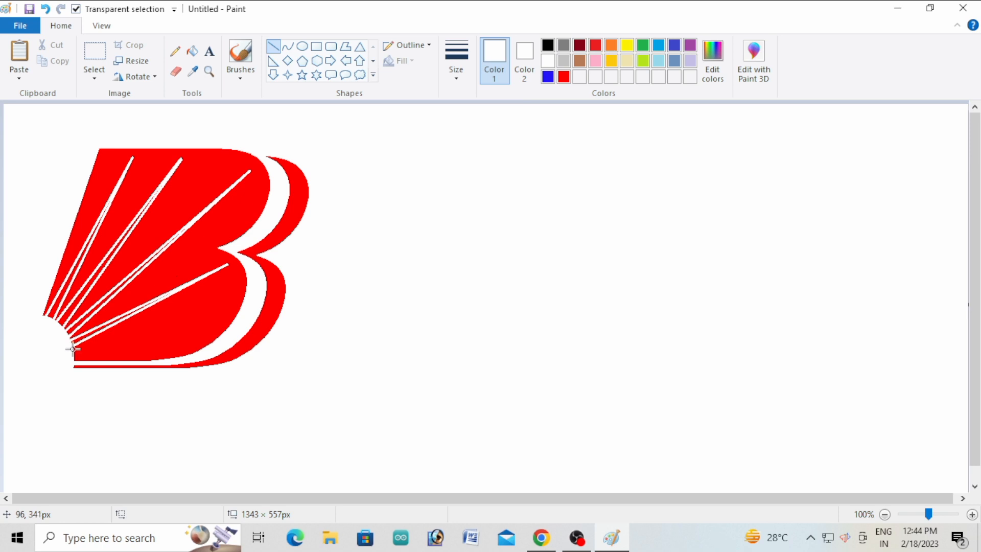
Step: Draw another narrow wedge across the lower lobe with two white lines, about 207 × 44 px and 212 × 57 px
left_click_drag(73, 350, 221, 320)
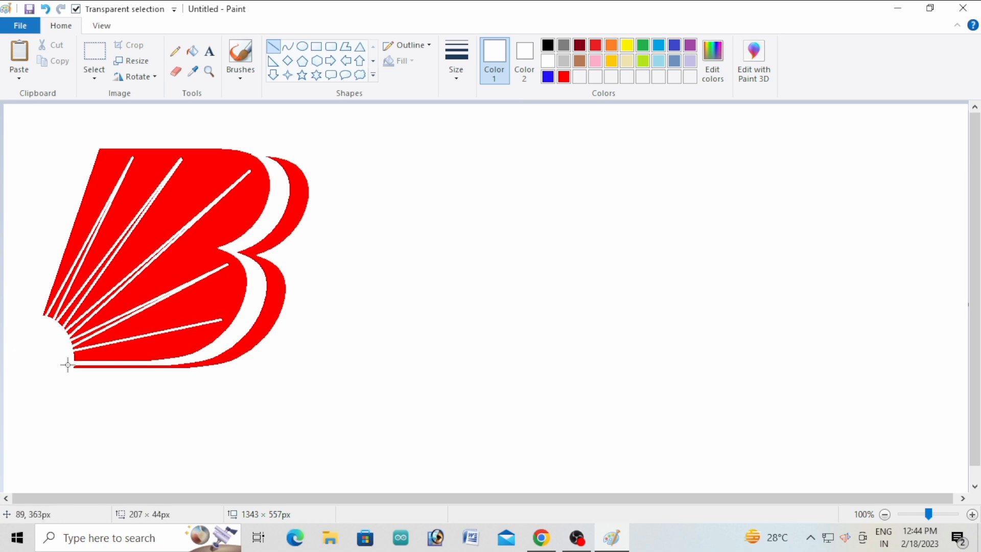
left_click_drag(73, 358, 224, 319)
left_click(15, 346)
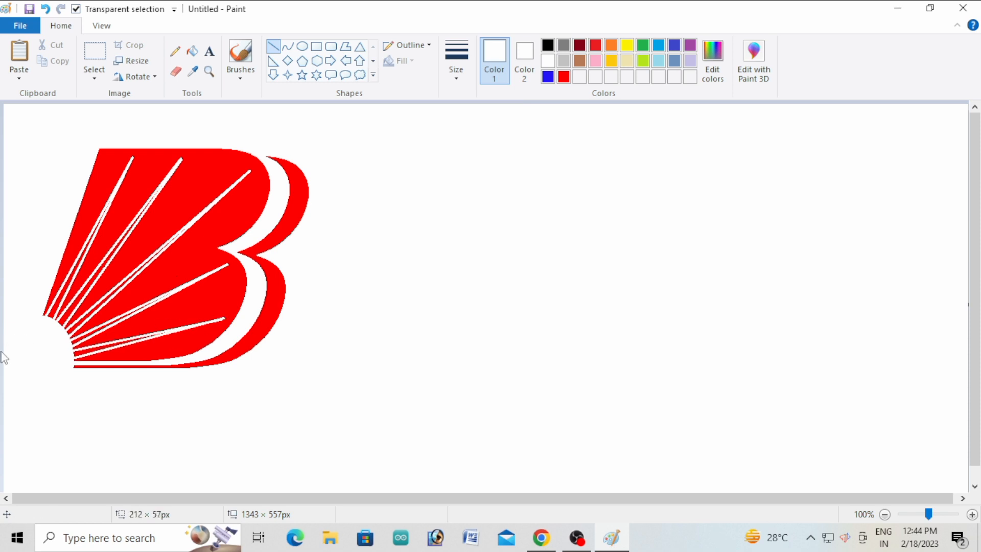
Step: Fill the red slivers inside all five narrow ray wedges with white, from the corner cutout toward their tips
left_click(192, 51)
left_click(54, 309)
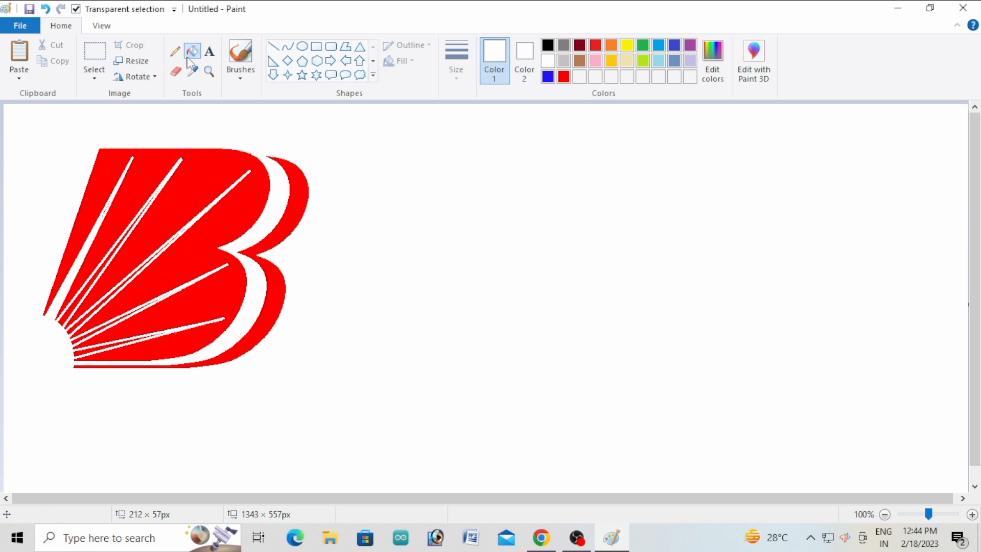
left_click(115, 225)
key("ctrl+z")
left_click(209, 71)
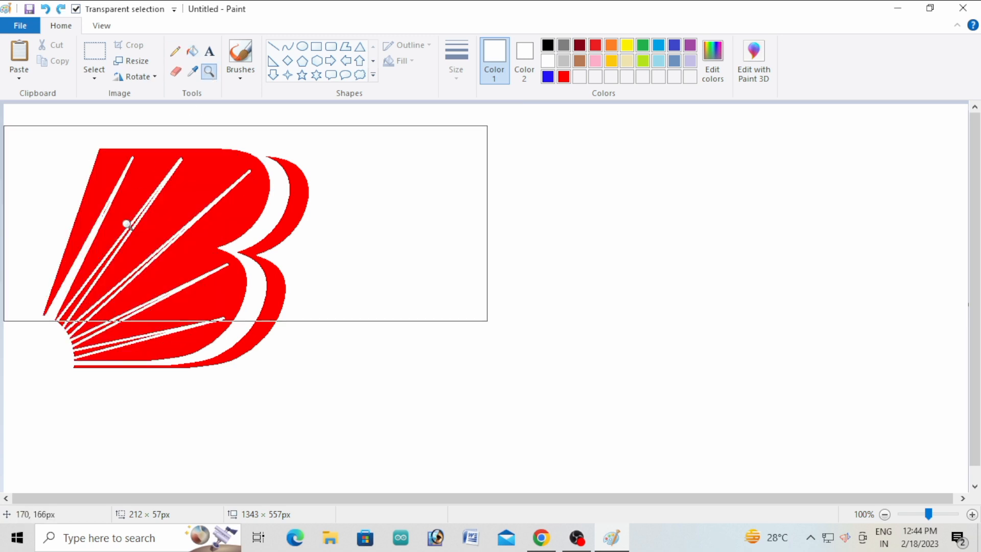
left_click(125, 222)
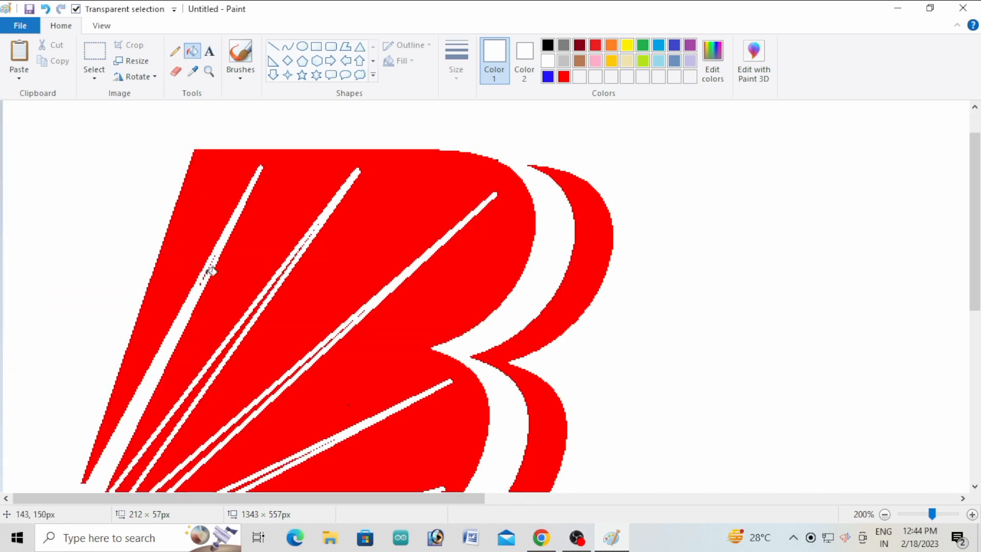
left_click(249, 318)
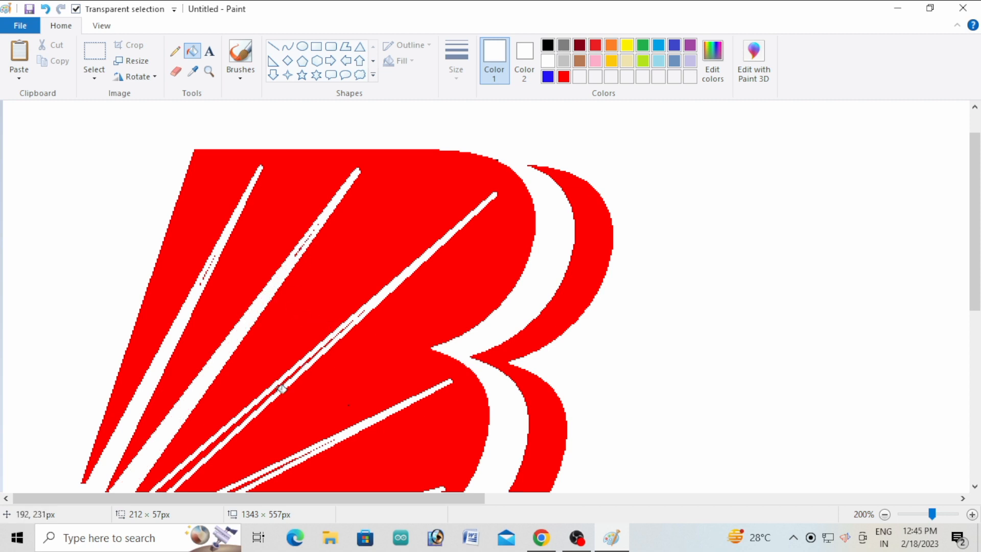
scroll(258, 407, "down", 3)
left_click(154, 267)
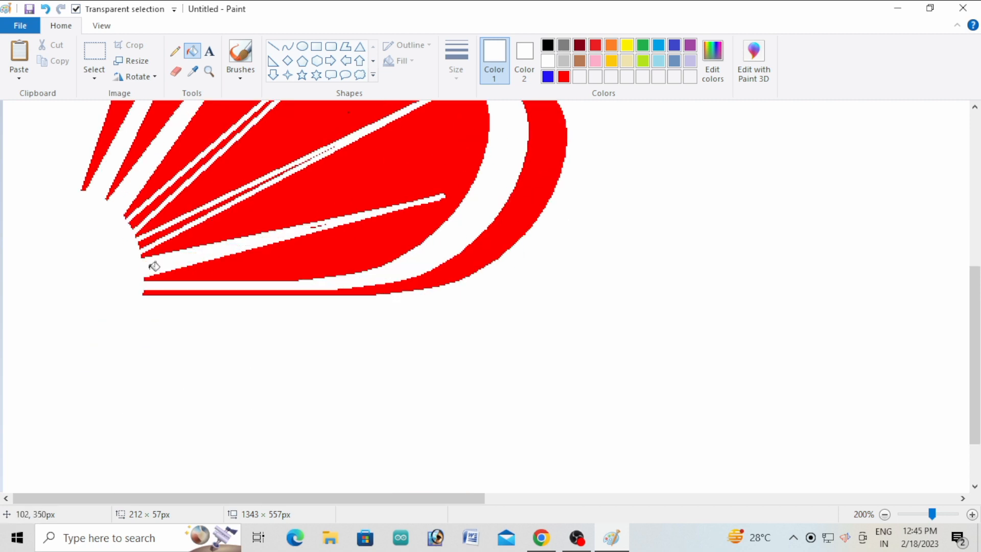
left_click(150, 240)
left_click(148, 210)
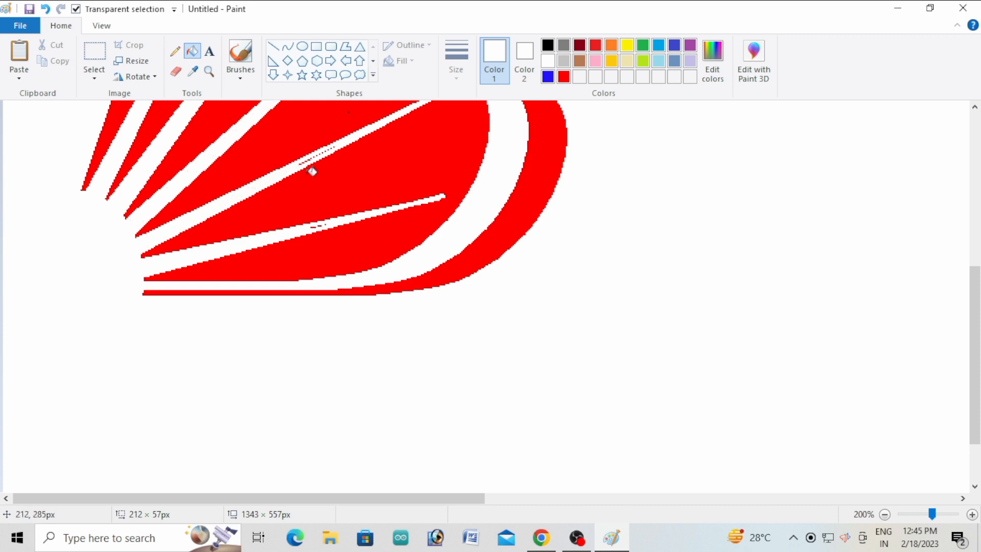
Step: Paint over the leftover red specks inside the rays with a white brush
scroll(314, 157, "up", 2)
left_click(240, 56)
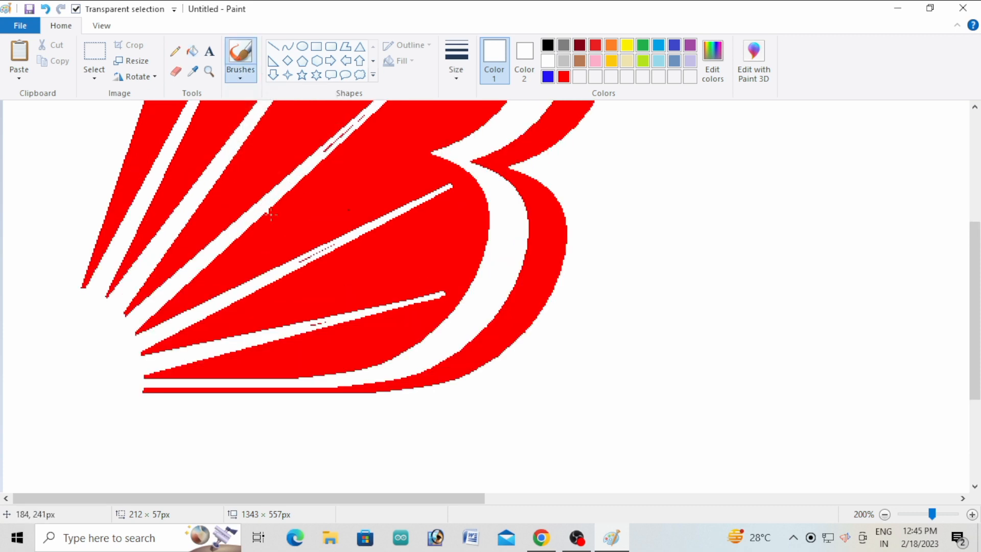
left_click_drag(310, 256, 340, 244)
key("ctrl+z")
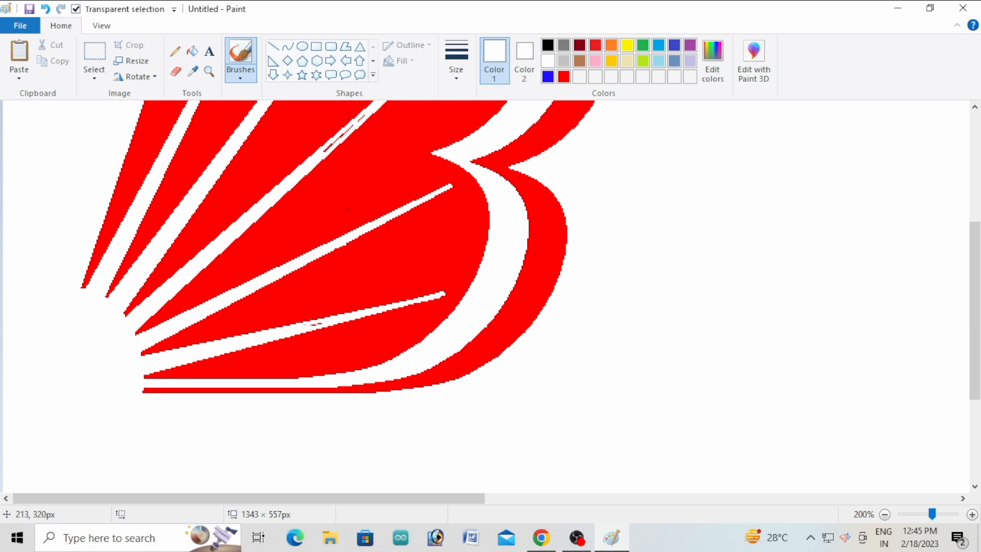
scroll(230, 232, "up", 5)
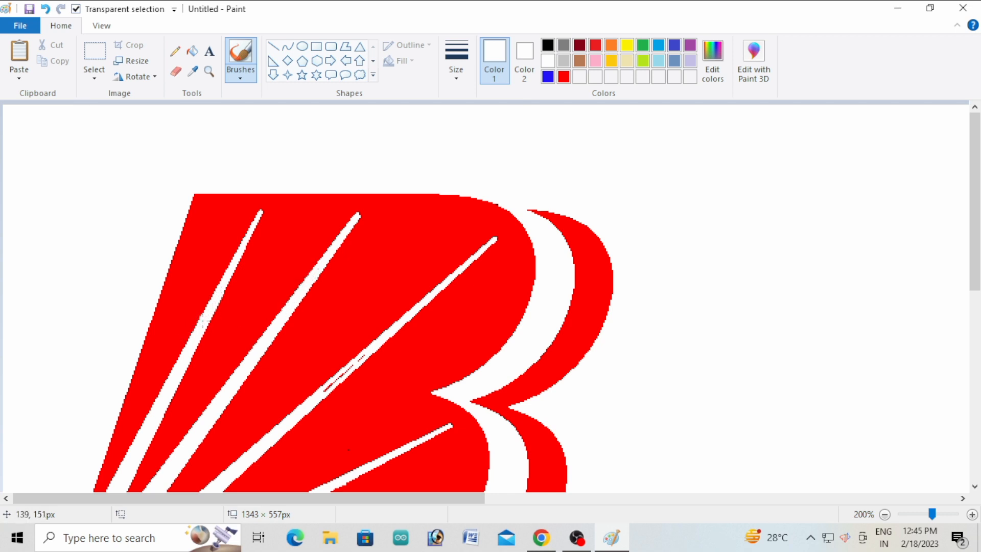
scroll(139, 271, "down", 5)
scroll(237, 204, "up", 3)
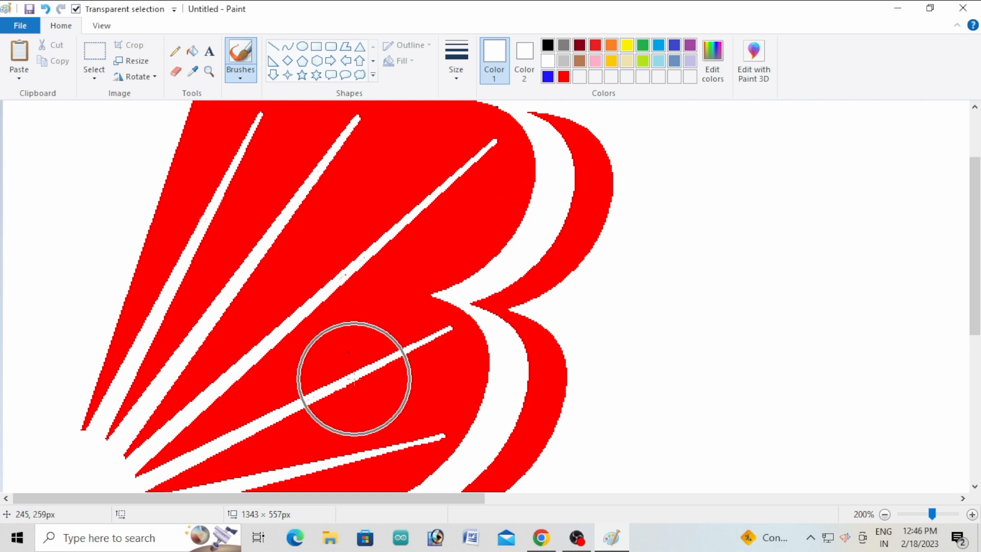
Step: Add the red text "Bank of Baroda" in a text box about 850 × 206 px beside the B's lower lobe
right_click(208, 72)
left_click(209, 72)
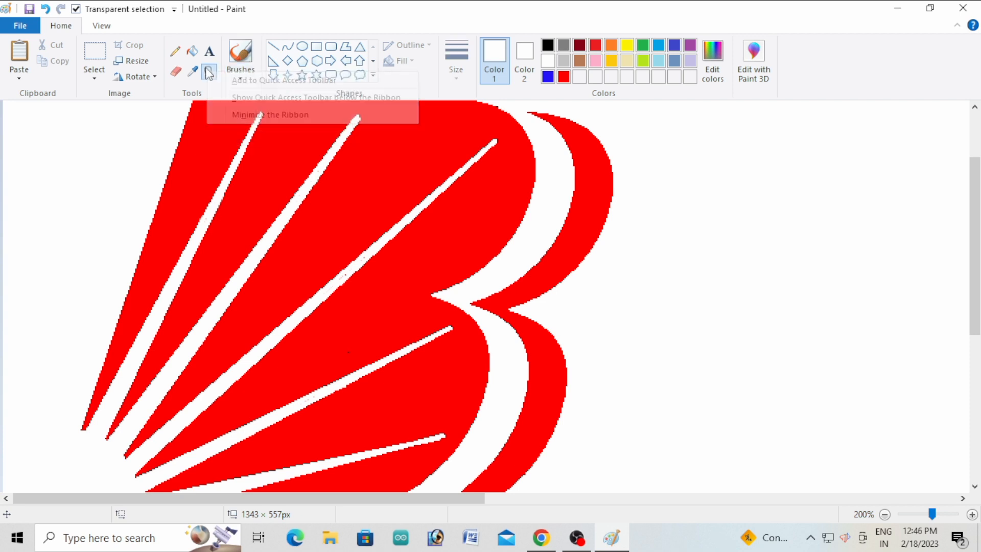
right_click(262, 232)
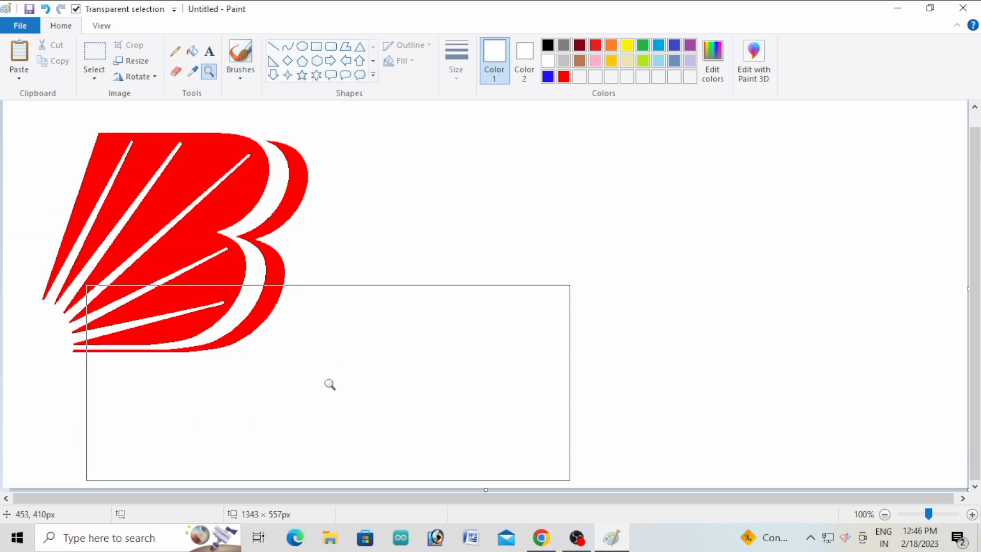
scroll(330, 384, "down", 3)
scroll(320, 383, "up", 3)
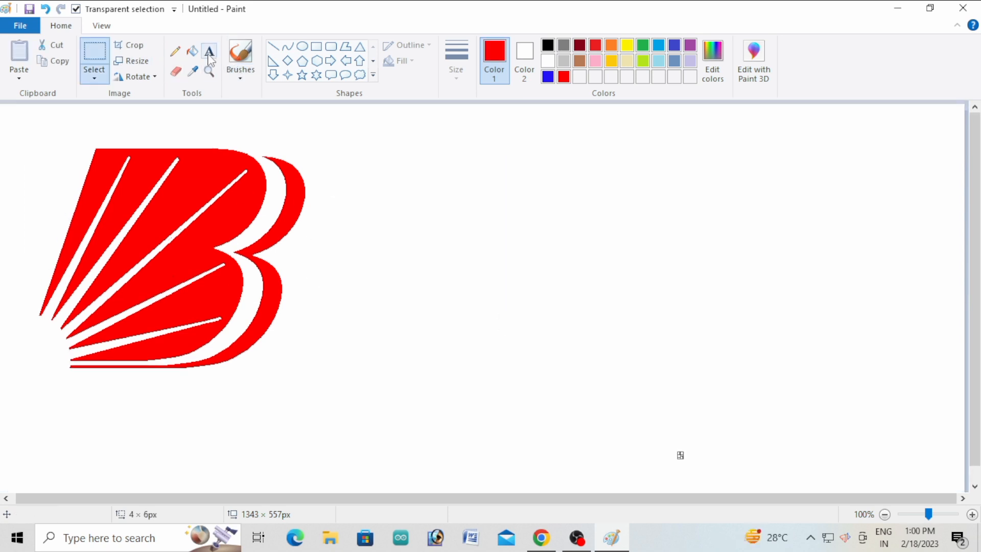
left_click(209, 51)
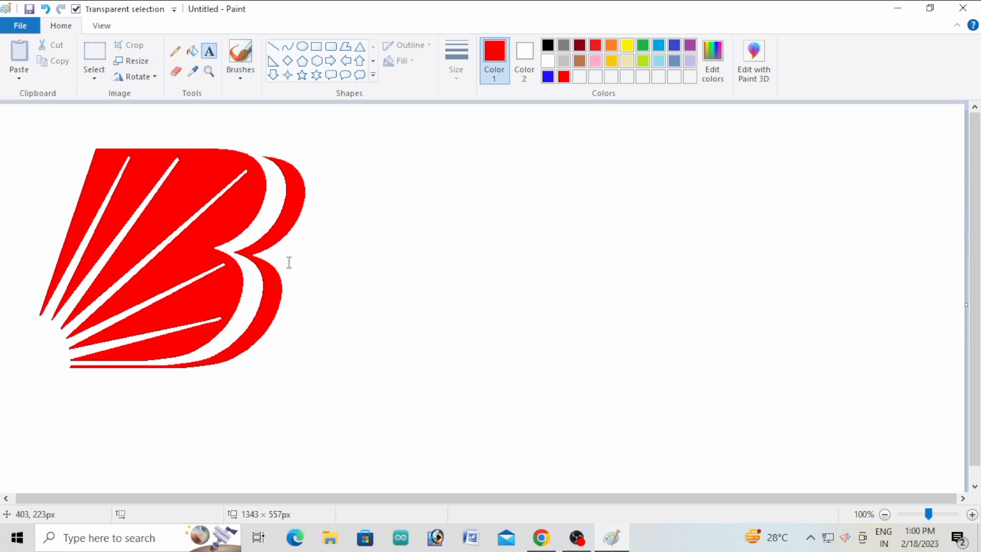
left_click_drag(288, 255, 966, 406)
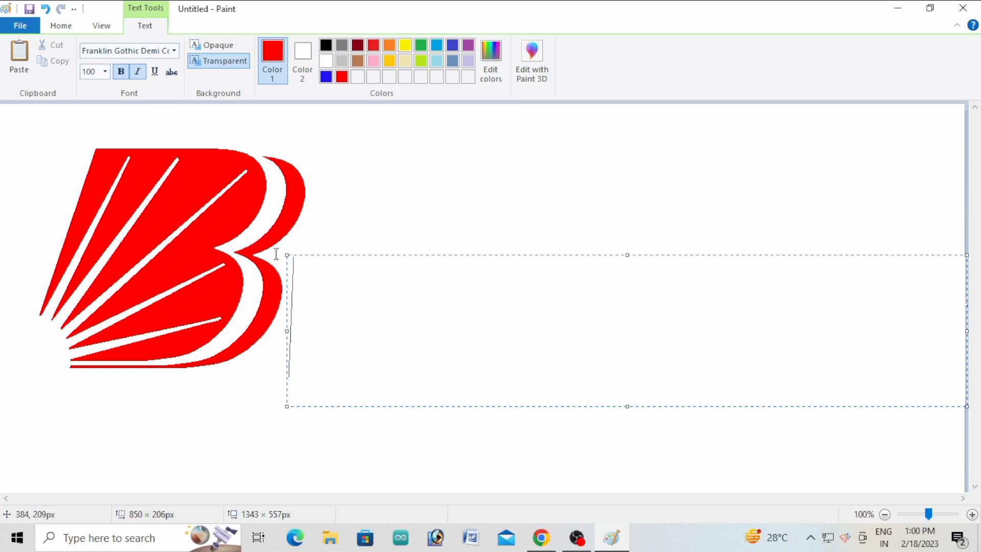
type("B")
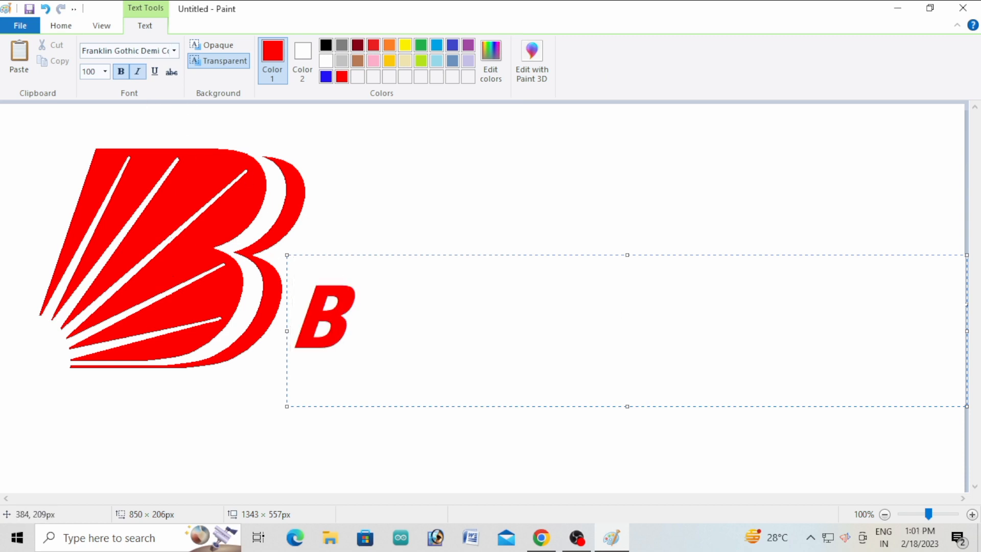
type("ank of")
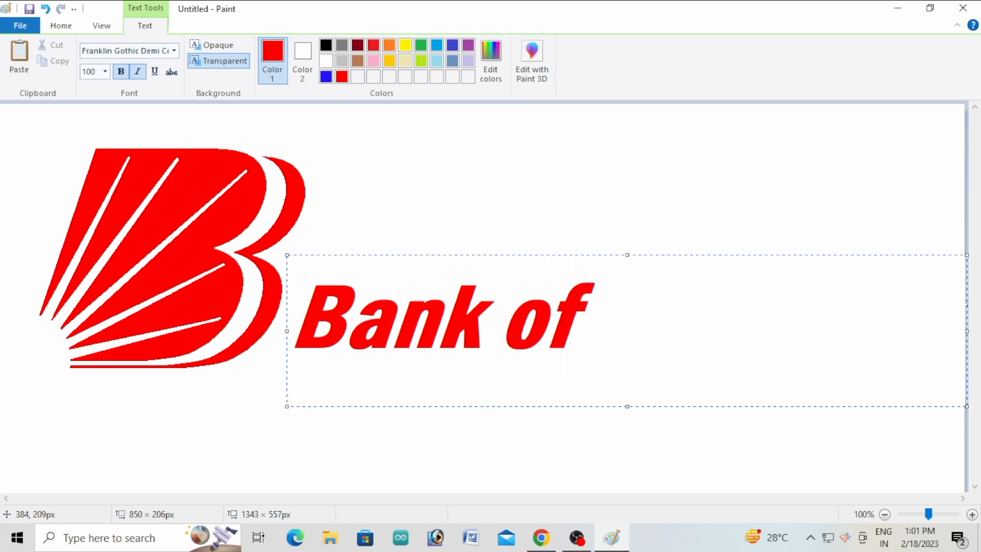
type(" Baroda")
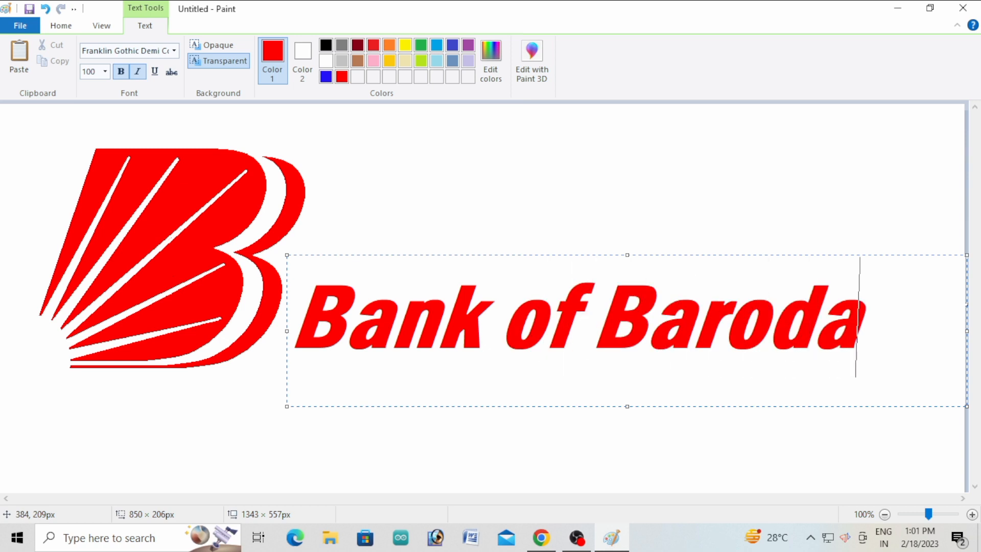
Step: Set the font size of the whole "Bank of Baroda" text to 110 and place it on the canvas
key("ctrl+a")
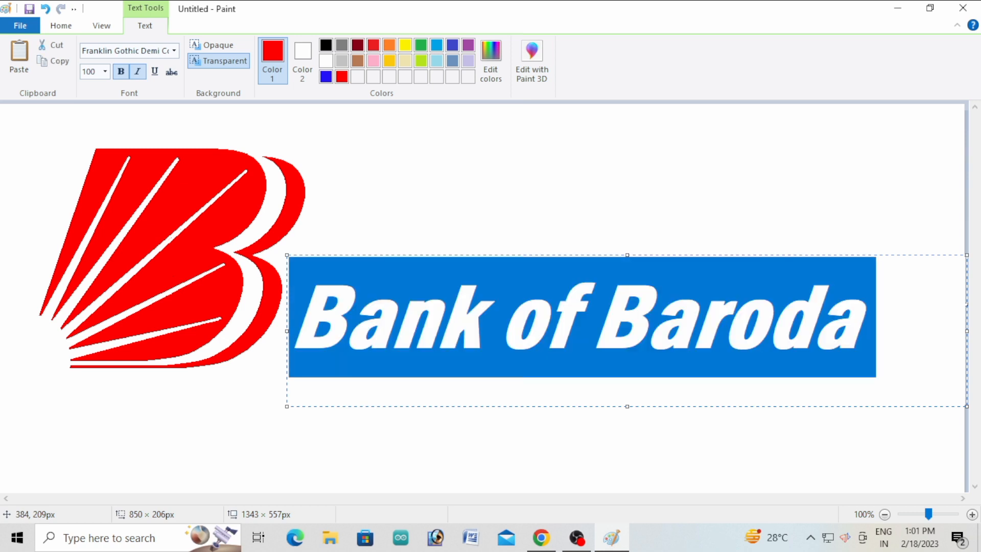
key("ctrl+shift+period")
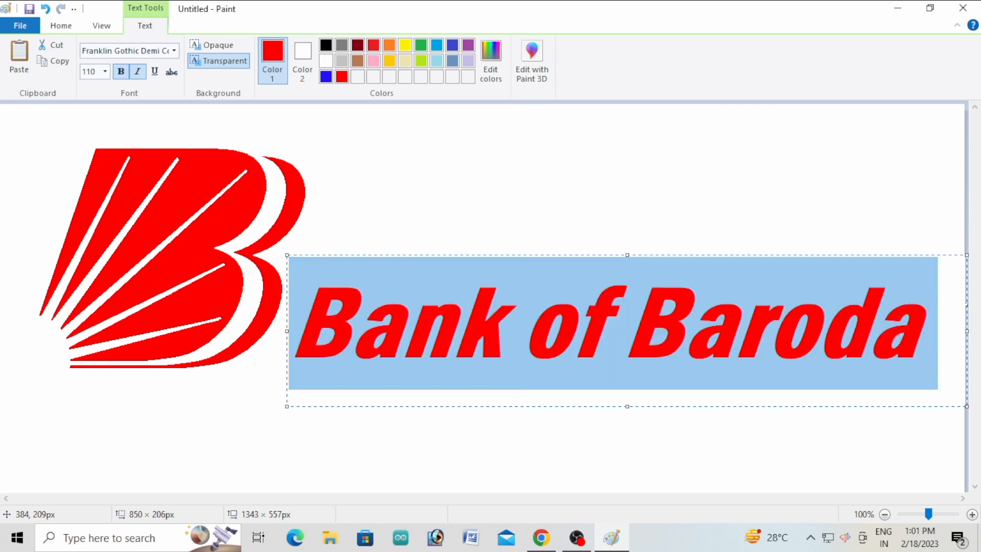
left_click(405, 197)
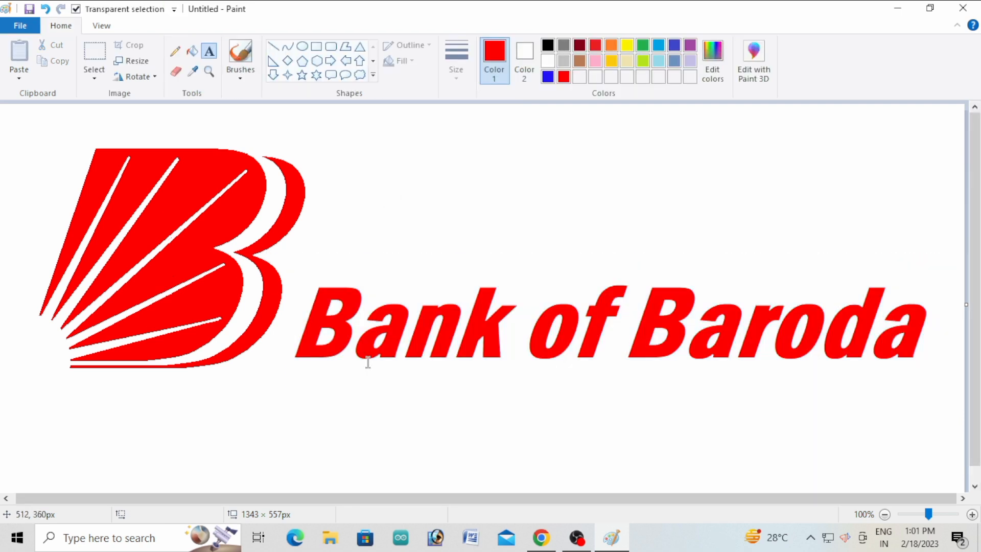